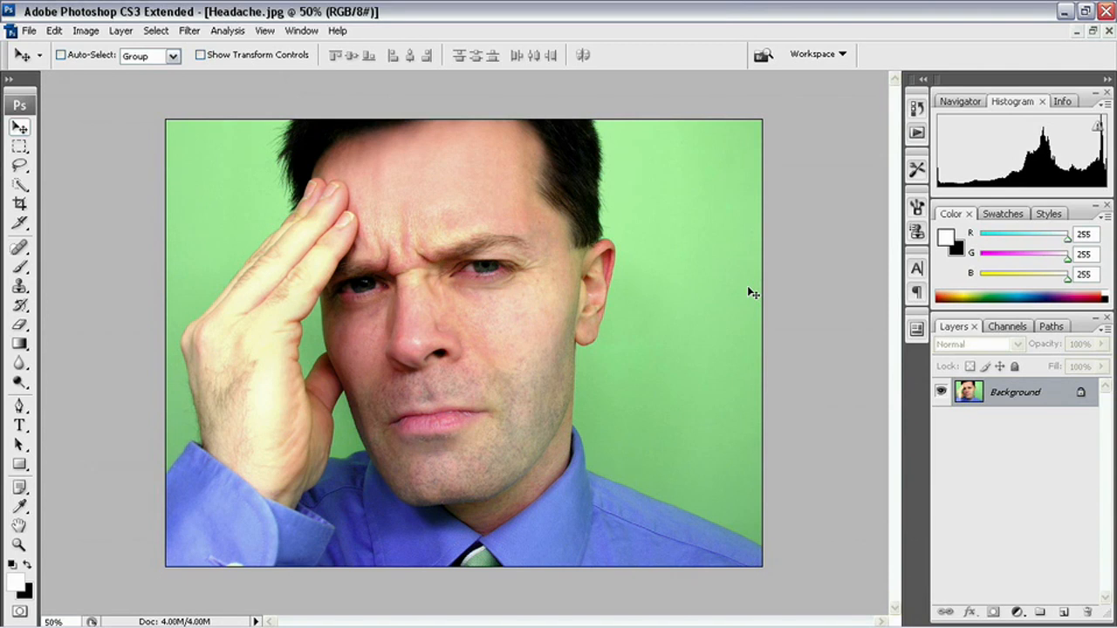
# - Close Headache.jpg without saving its changes, leaving Hard Stare.jpg open
pyautogui.hotkey('ctrl', 'w')
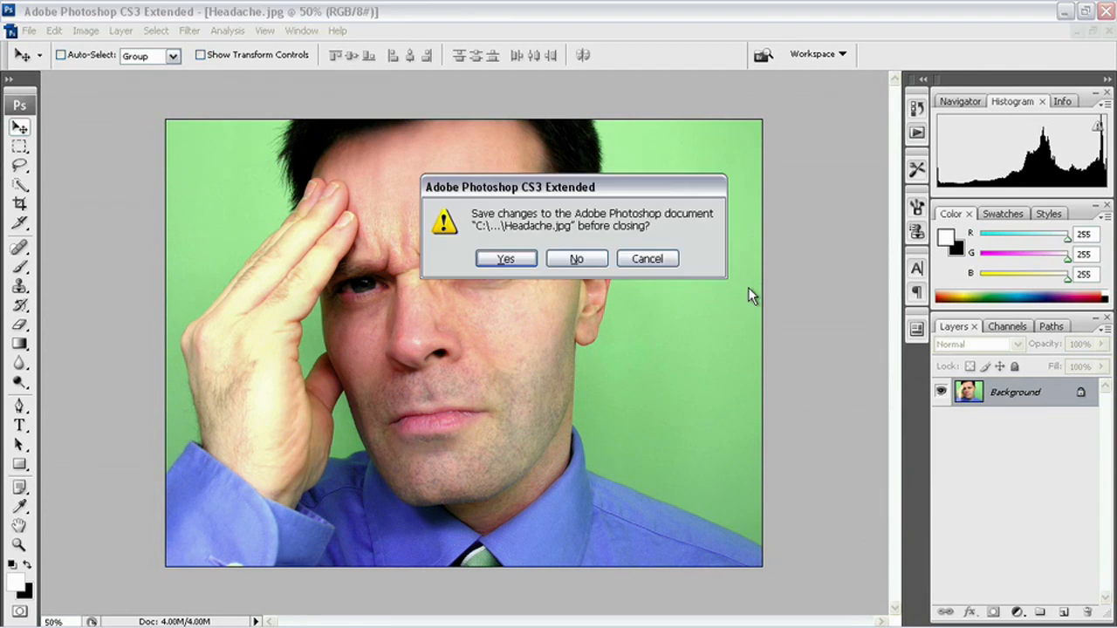
pyautogui.press('Tab')
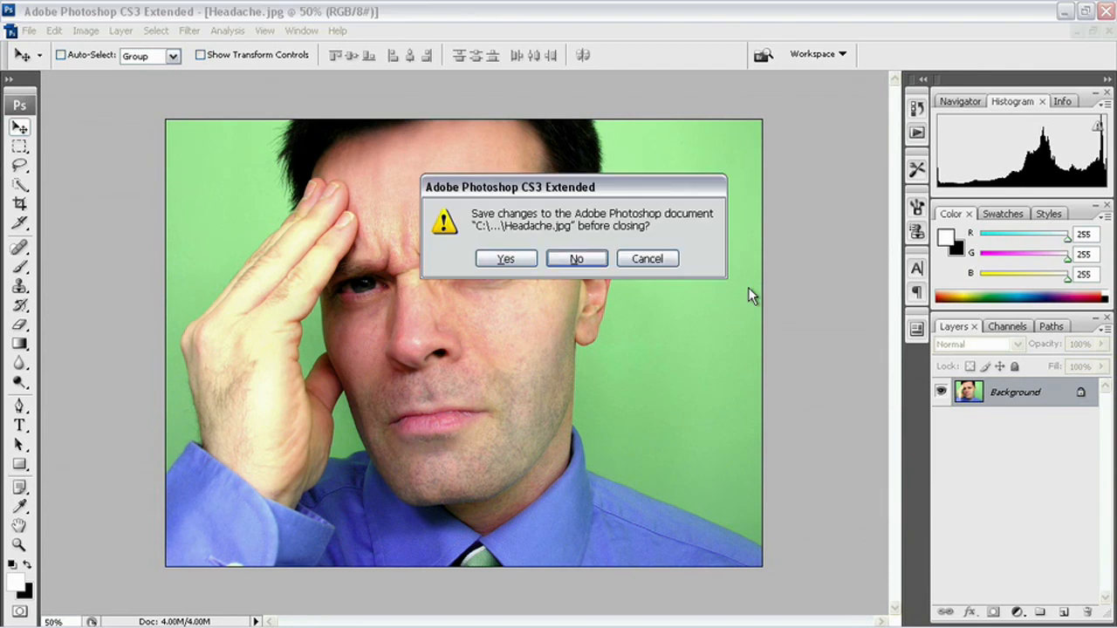
pyautogui.press('Return')
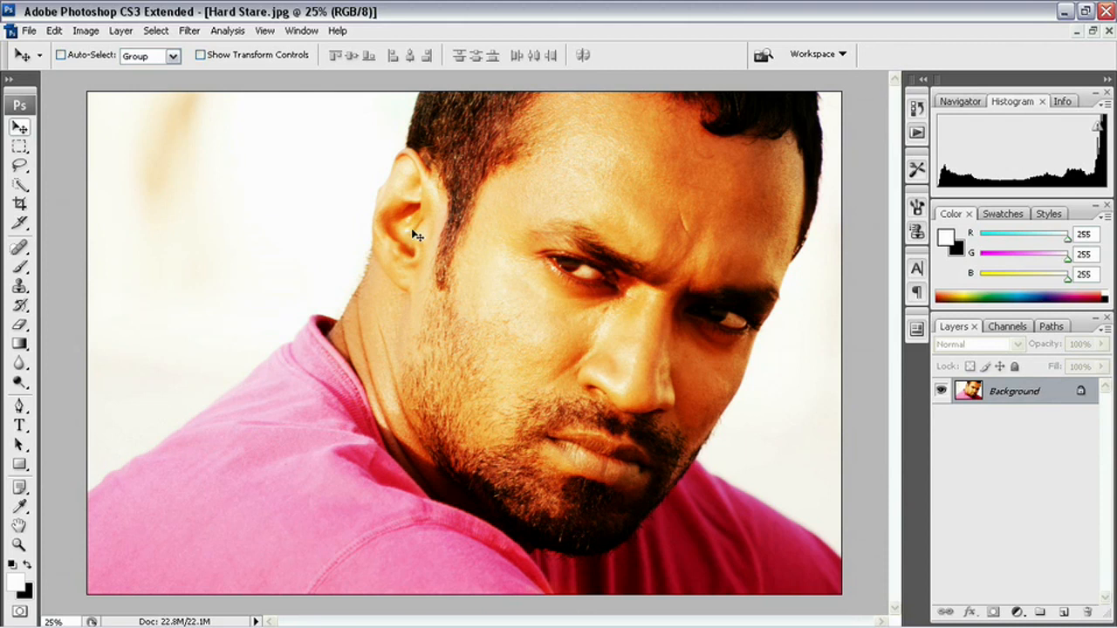
# - Open Image > Adjustments > Color Balance and move the dialog off the portrait's face
pyautogui.click(87, 31)
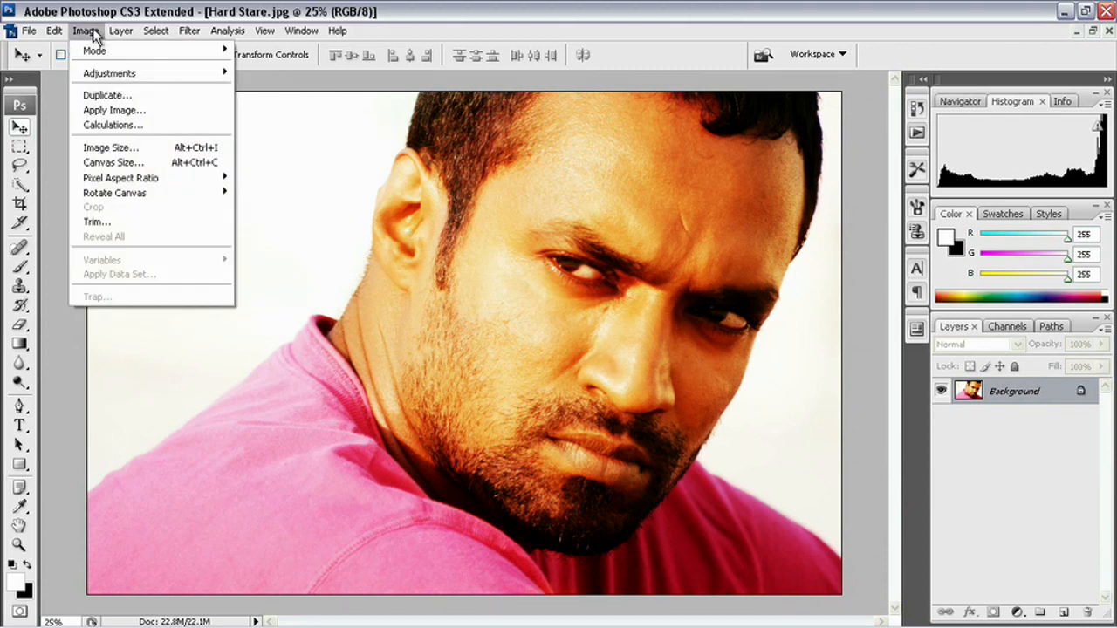
pyautogui.moveTo(105, 72)
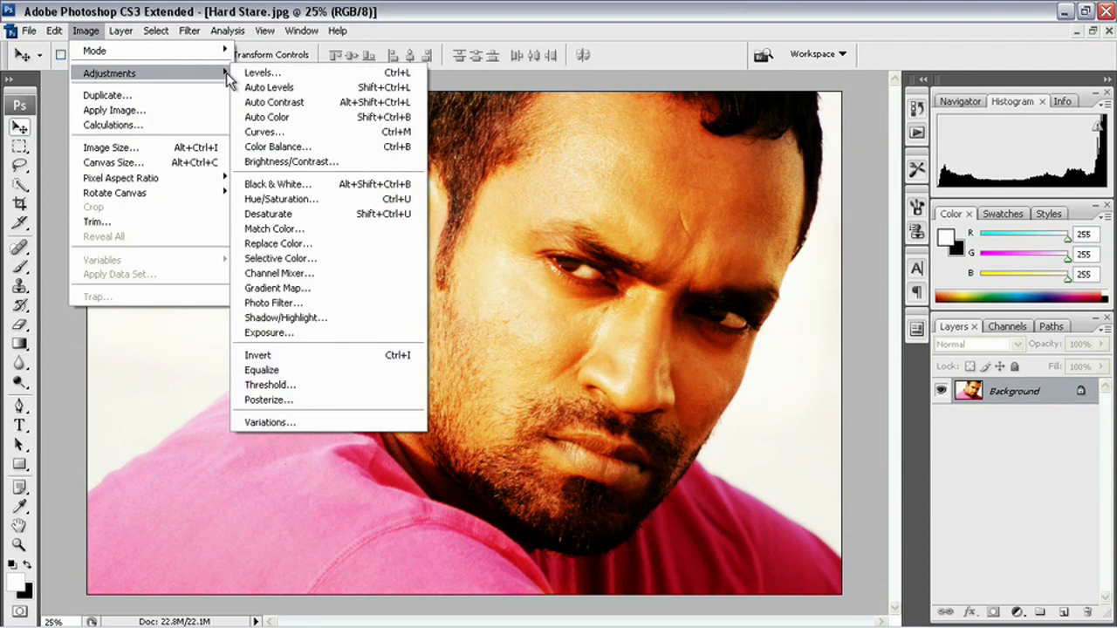
pyautogui.click(287, 146)
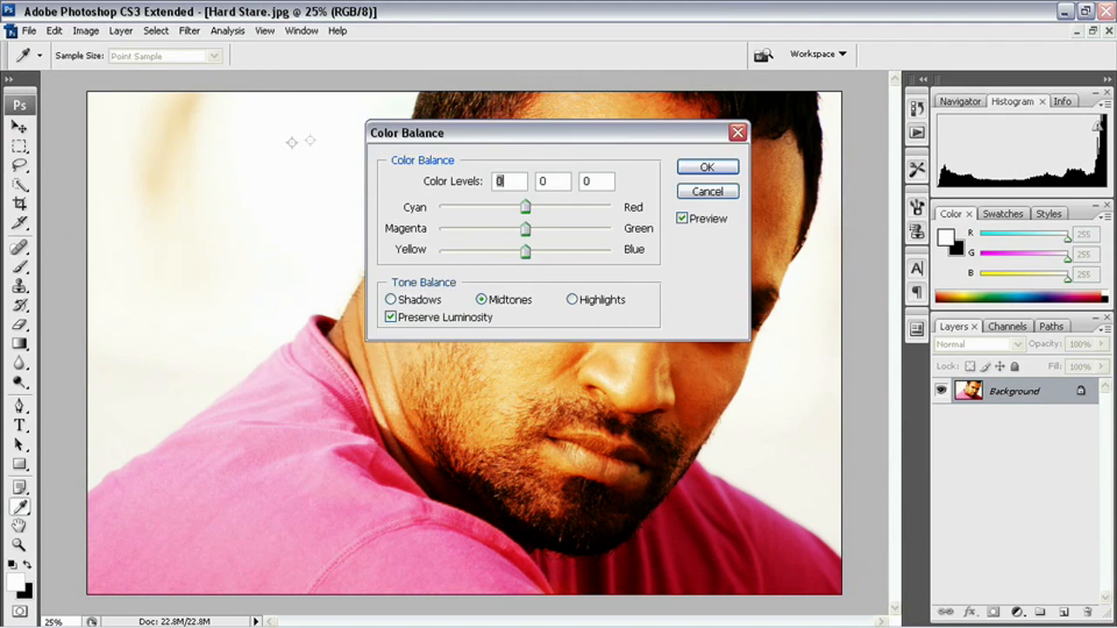
pyautogui.moveTo(491, 140); pyautogui.dragTo(201, 182)
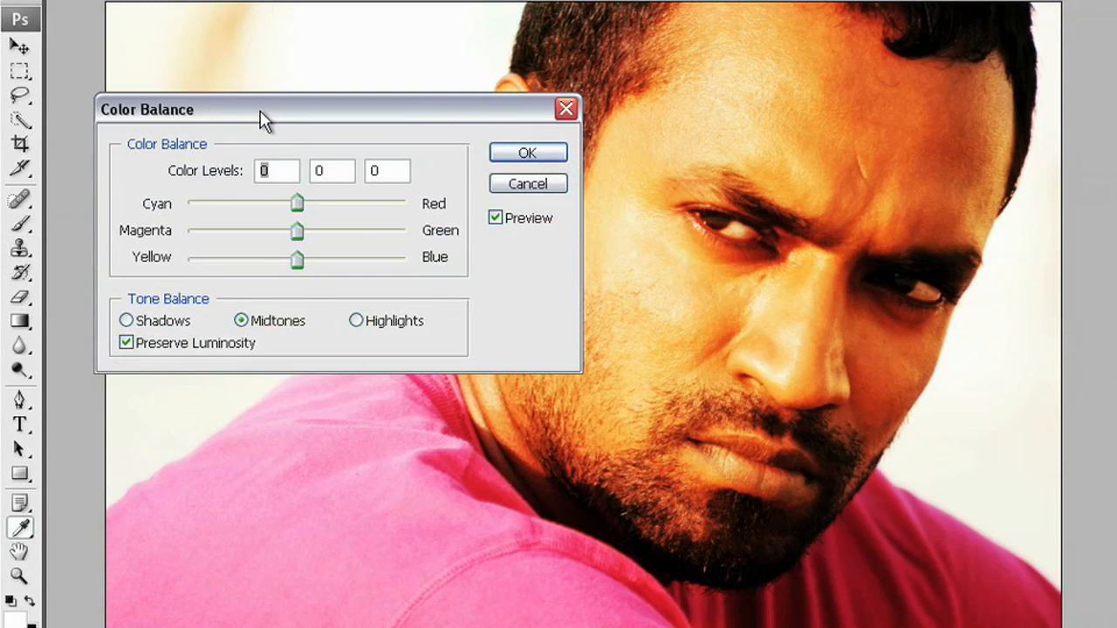
# - Enter 25 in the Cyan/Red box so the midtones read 25, 0, 0
pyautogui.write('25')
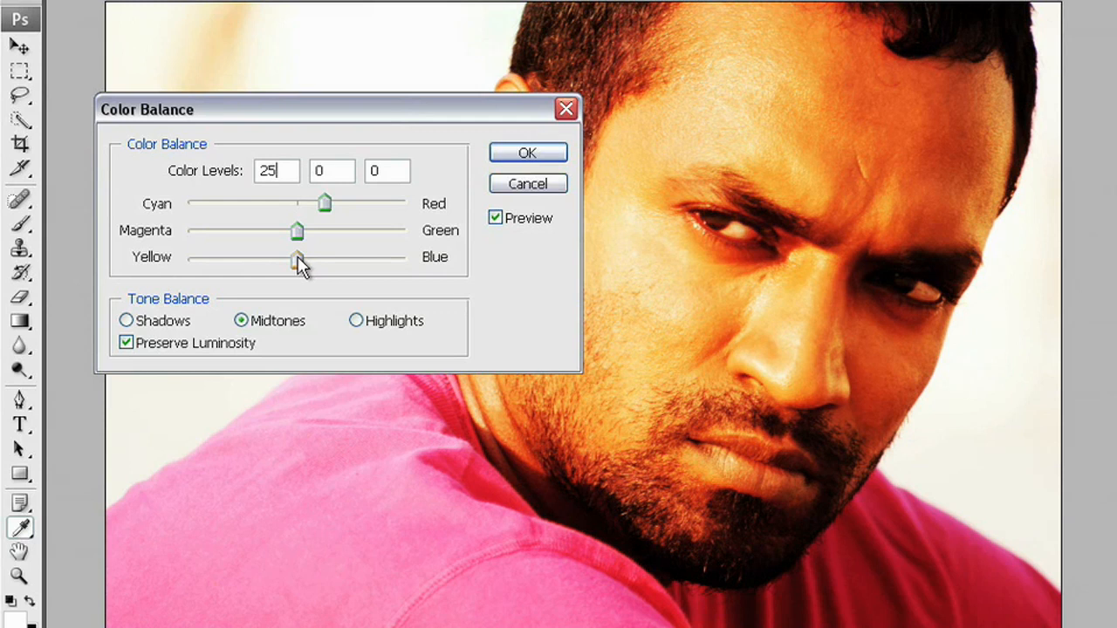
# - Set the midtone Yellow/Blue level to -25, making the midtone levels 25, 0, -25
pyautogui.doubleClick(393, 173)
pyautogui.write('-25')
pyautogui.moveTo(367, 122)
pyautogui.mouseDown()
pyautogui.moveTo(451, 125)
pyautogui.moveTo(381, 125)
pyautogui.mouseUp()
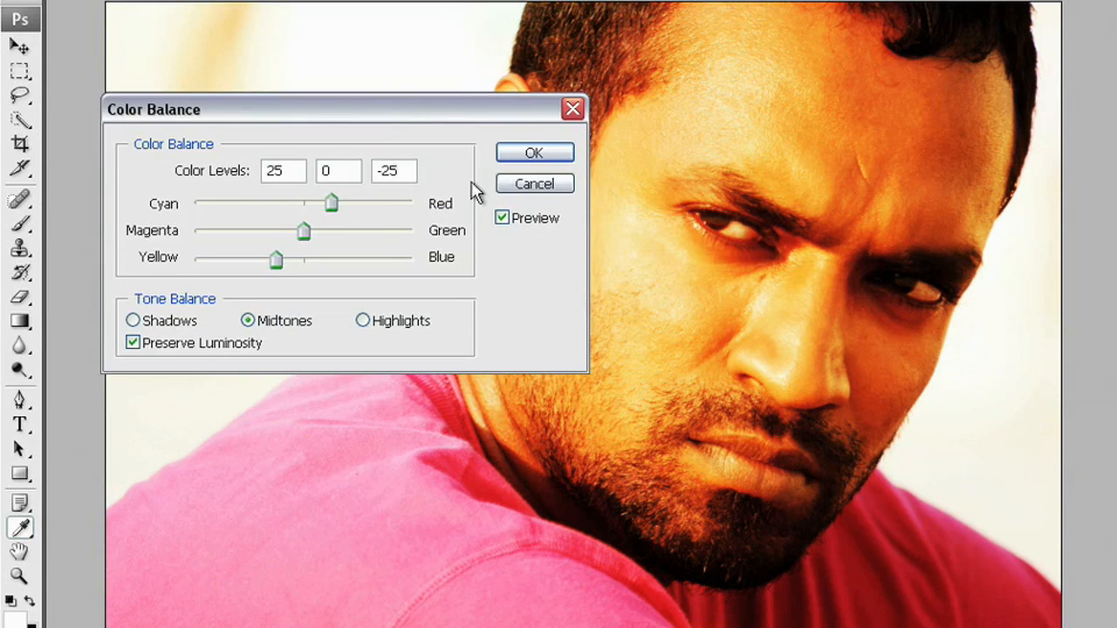
pyautogui.click(279, 171)
# - Change the midtone levels to -75, 0, 75 for a strong cyan-blue tint
pyautogui.moveTo(404, 170); pyautogui.dragTo(361, 169)
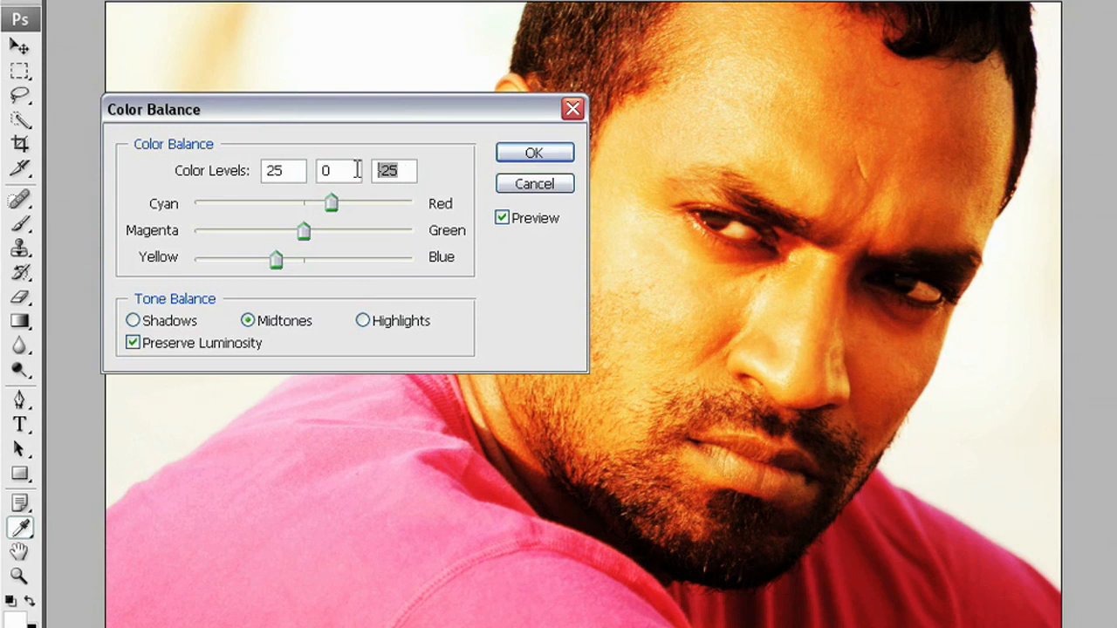
pyautogui.write('75')
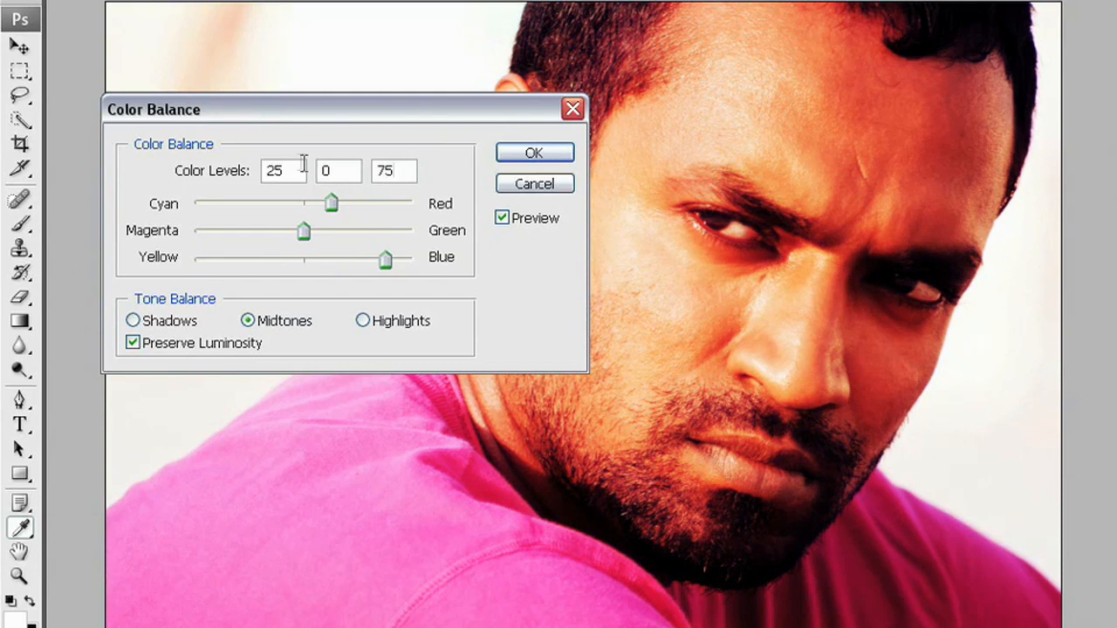
pyautogui.click(212, 170)
pyautogui.write('-75')
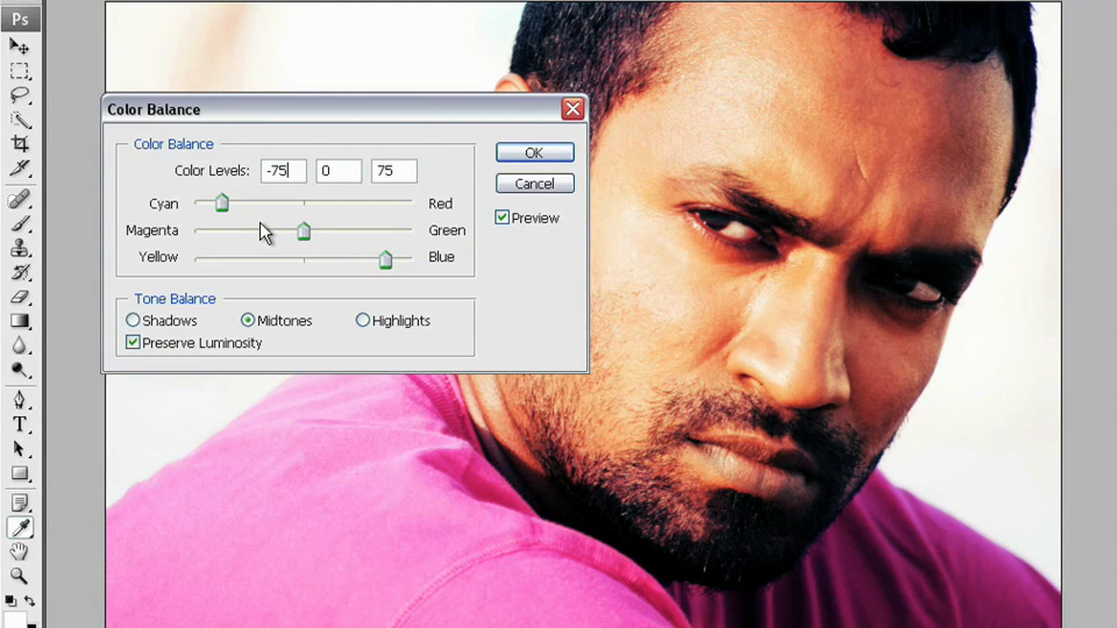
# - Switch Color Balance to Highlights and try levels of 25, 0, -25
pyautogui.click(363, 321)
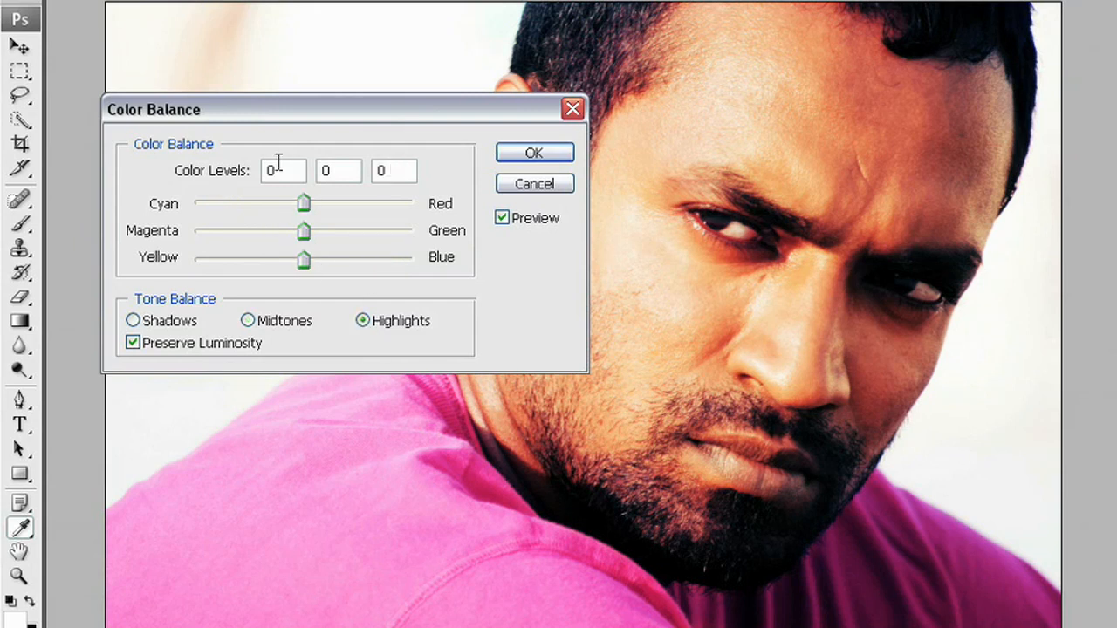
pyautogui.moveTo(282, 171); pyautogui.dragTo(219, 171)
pyautogui.write('25')
pyautogui.moveTo(406, 172); pyautogui.dragTo(344, 170)
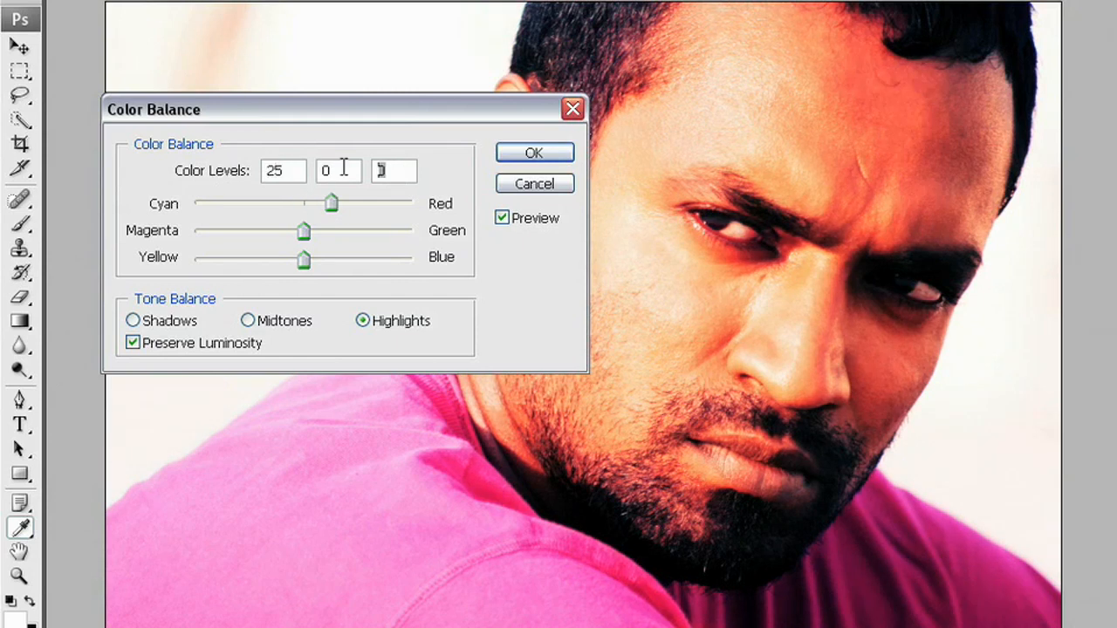
pyautogui.write('-25')
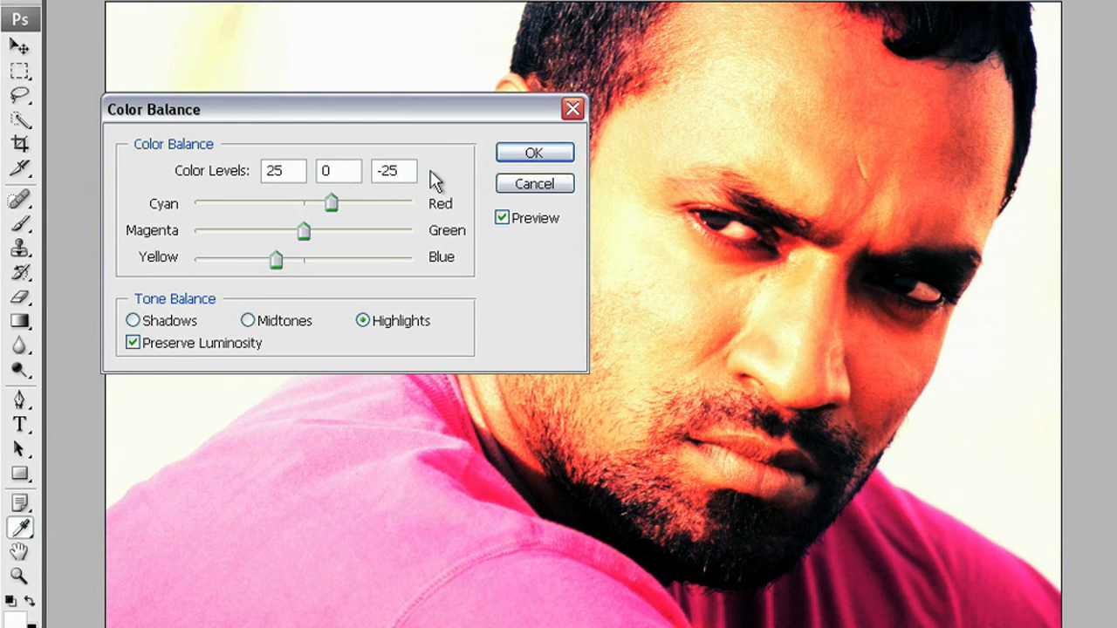
# - Change the highlight levels to -50, 0, 50 to cool the bright tones
pyautogui.moveTo(406, 172); pyautogui.dragTo(344, 170)
pyautogui.write('50')
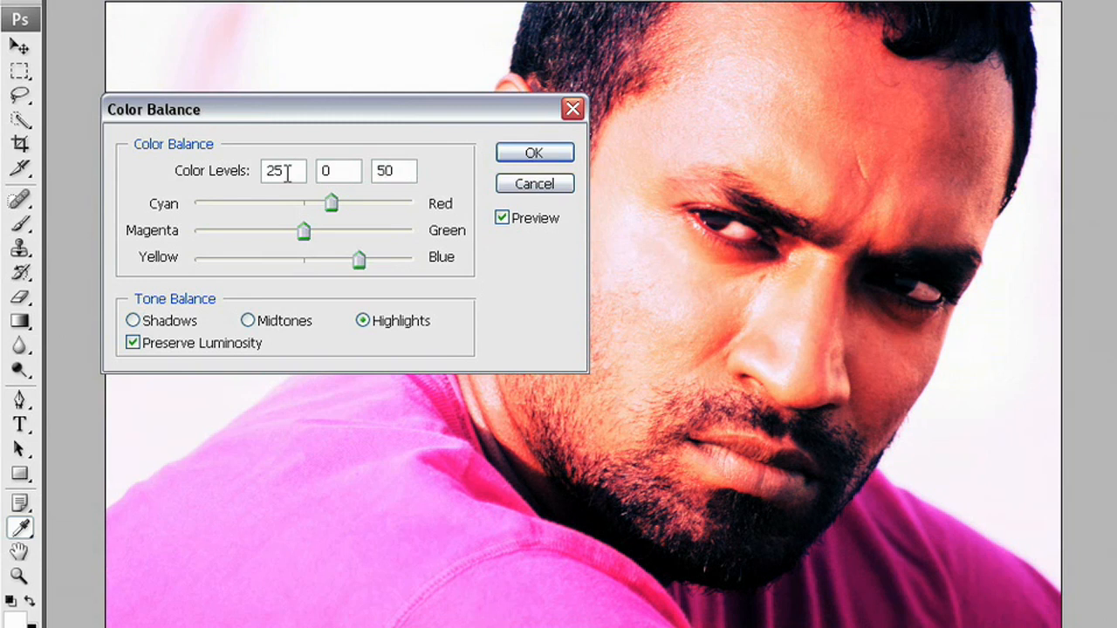
pyautogui.moveTo(287, 172); pyautogui.dragTo(224, 172)
pyautogui.write('-50')
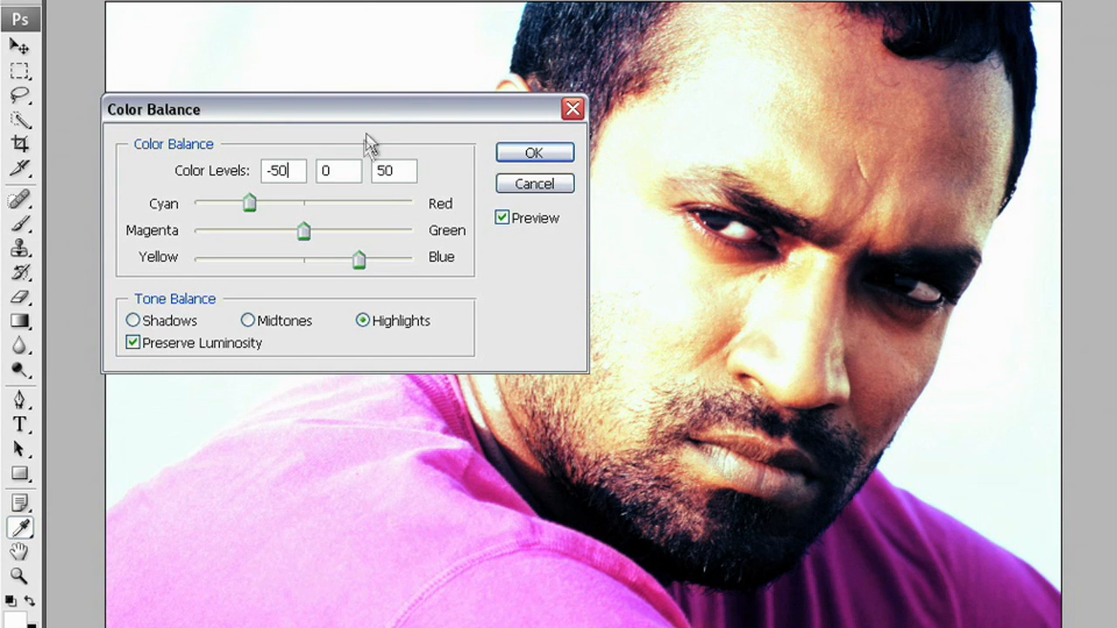
# - Select Shadows and set the shadow levels to -75, 0, 75
pyautogui.click(135, 322)
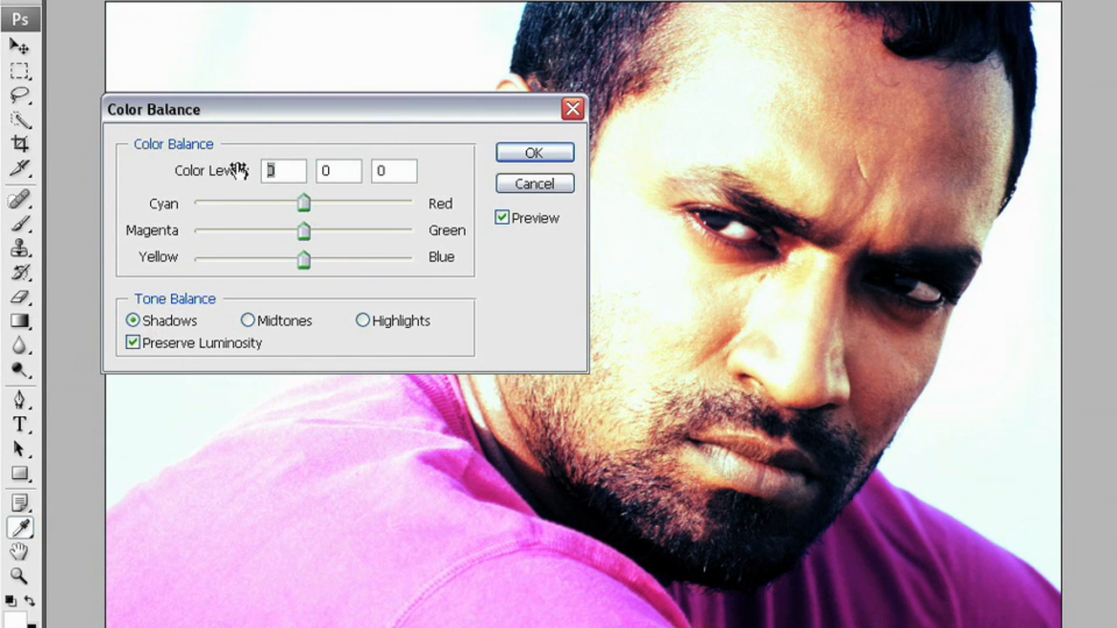
pyautogui.write('-75')
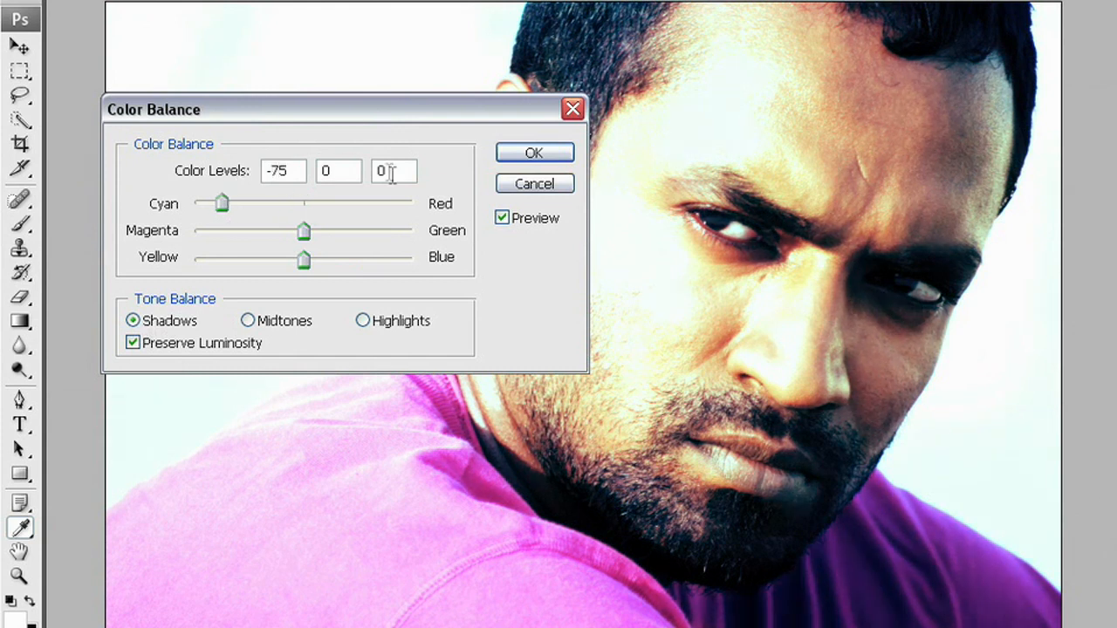
pyautogui.doubleClick(391, 172)
pyautogui.write('75')
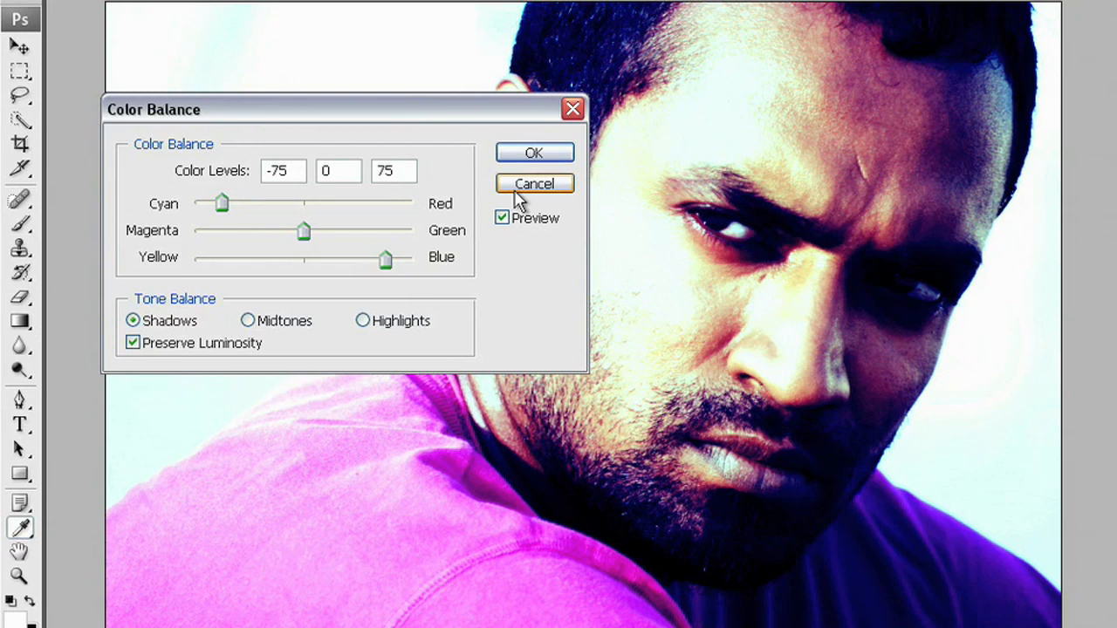
# - Reset all Color Balance levels to 0, 0, 0 with Alt+Reset, then select Midtones
pyautogui.press('alt')
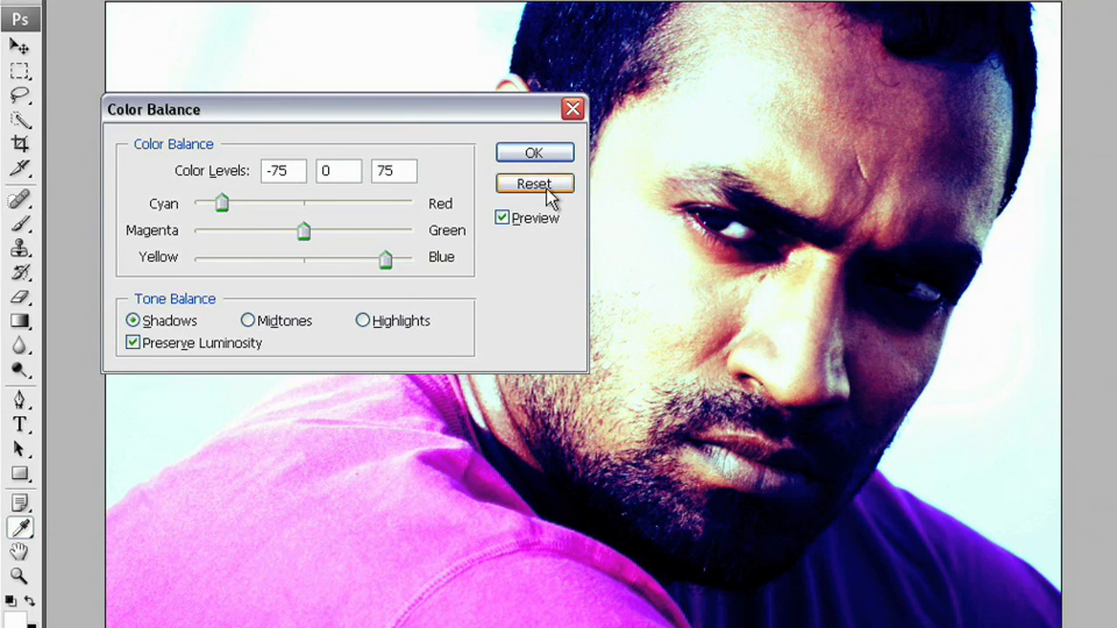
pyautogui.click(547, 190)
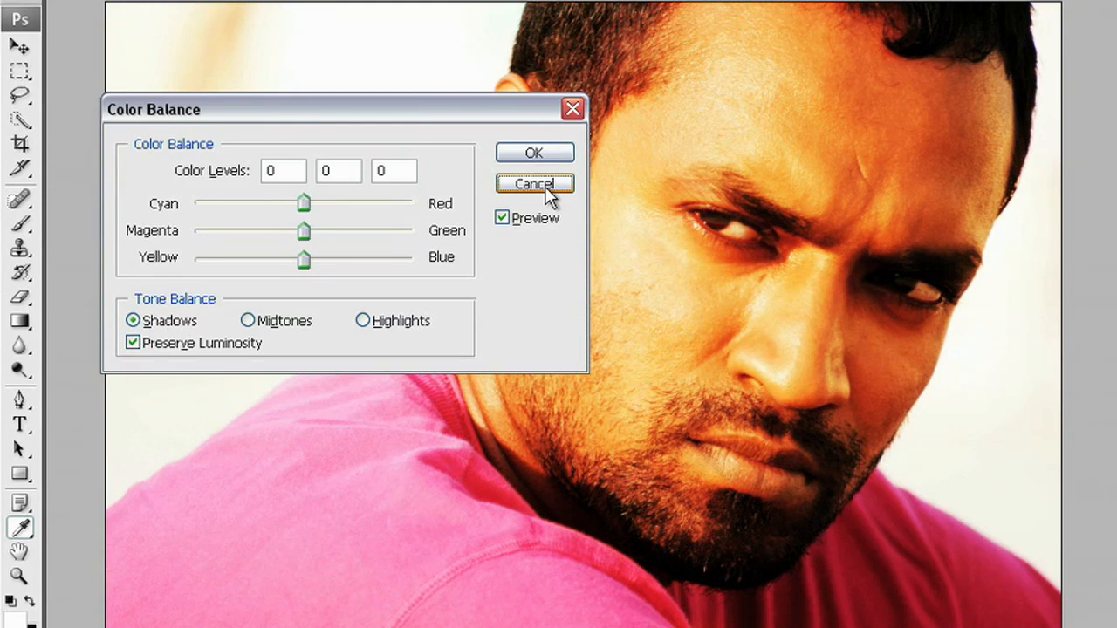
pyautogui.click(251, 321)
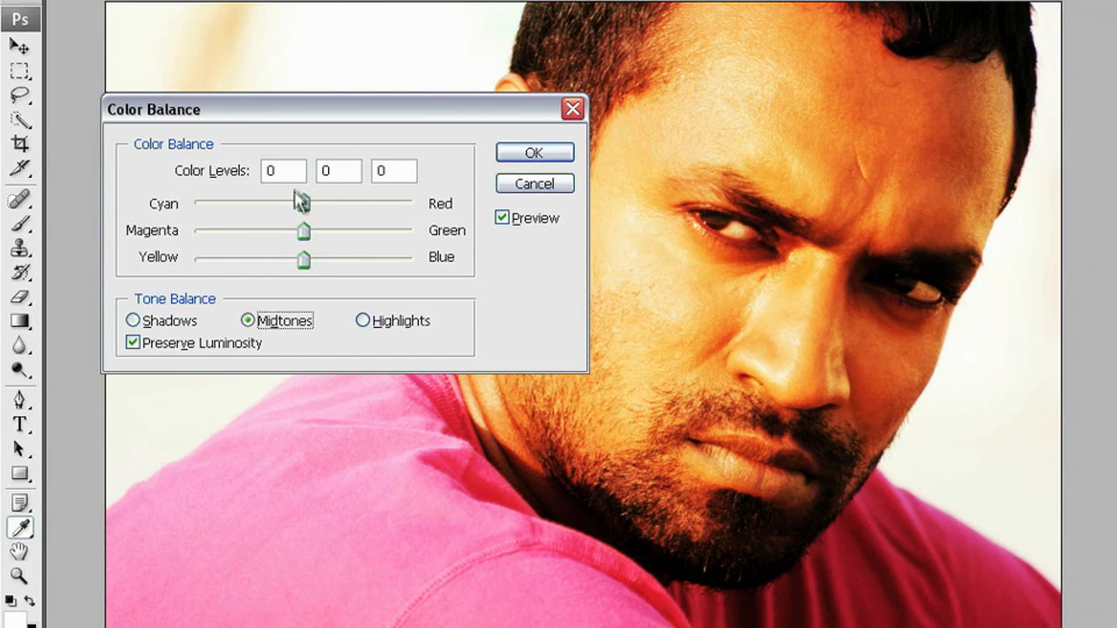
# - Set the midtone levels to -50, 0, 50 and apply the Color Balance with OK
pyautogui.click(286, 170)
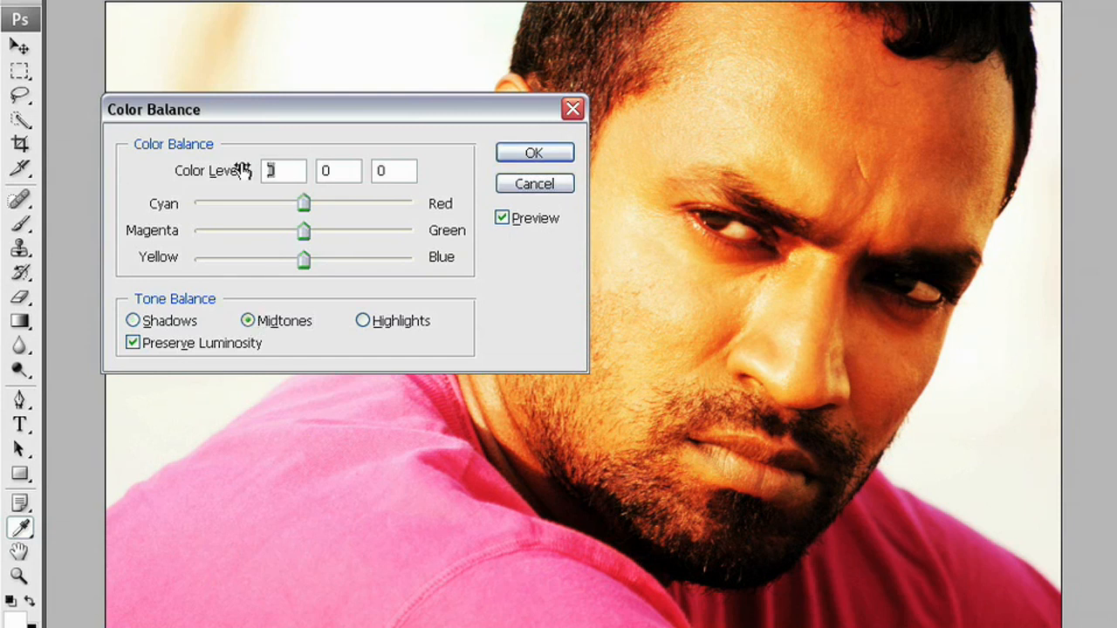
pyautogui.write('-50')
pyautogui.doubleClick(384, 170)
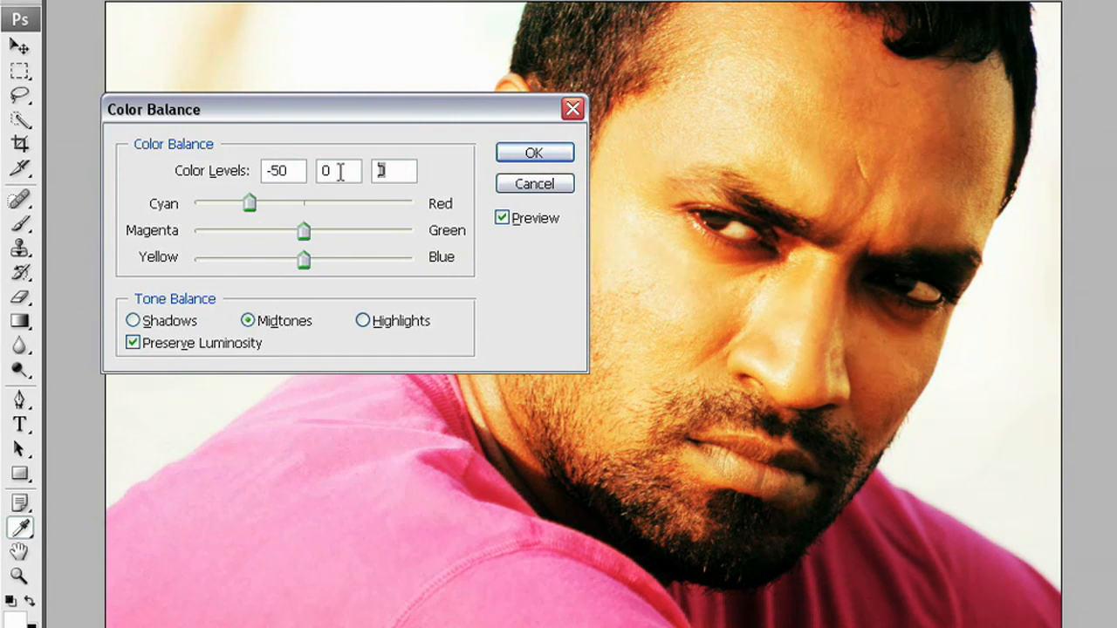
pyautogui.write('50')
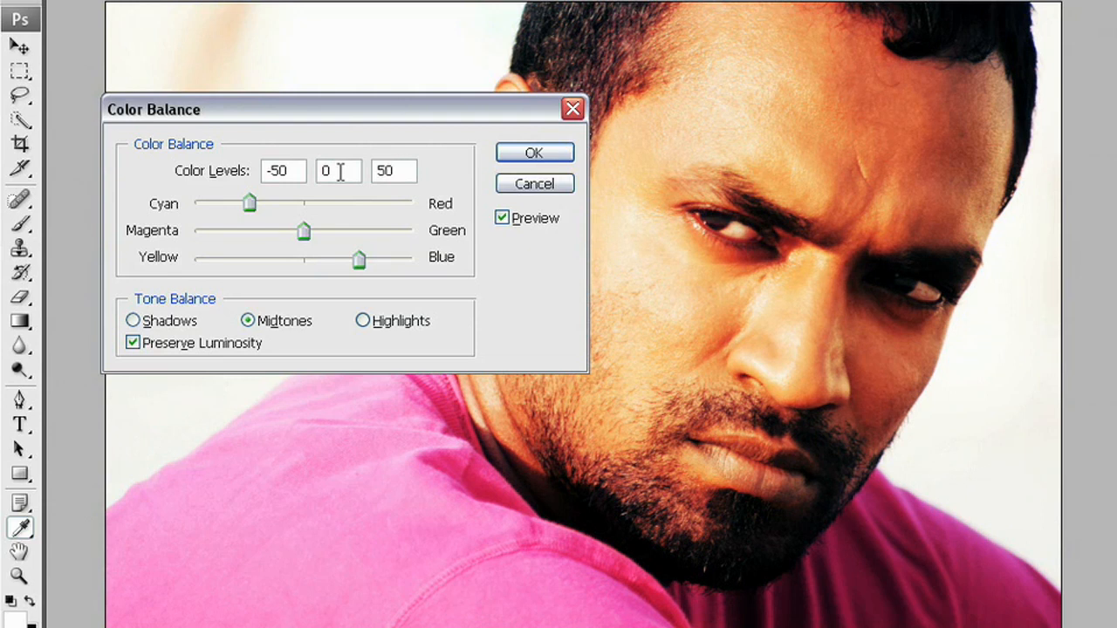
pyautogui.click(534, 153)
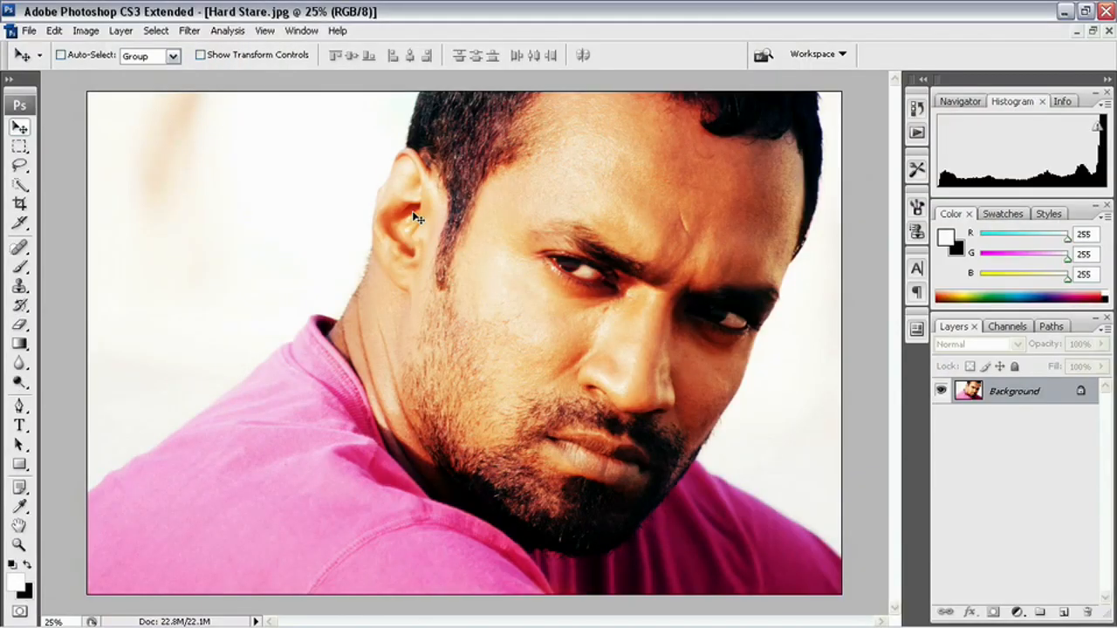